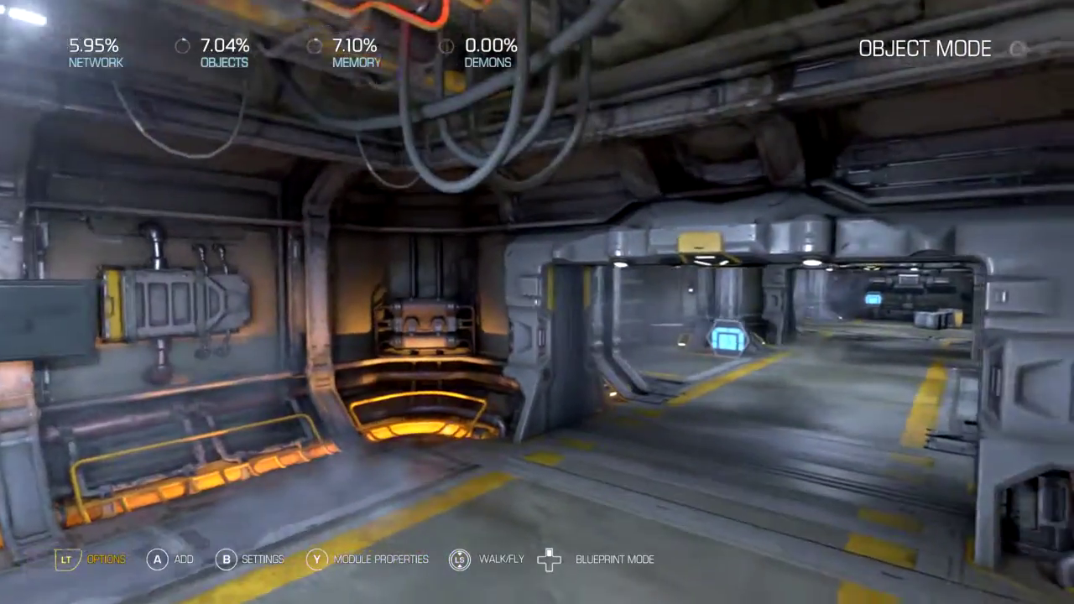
Step: Add a Boolean variable with its initial value set to True and pin it in the corner beside the doorway
{"action": "key", "text": "a"}
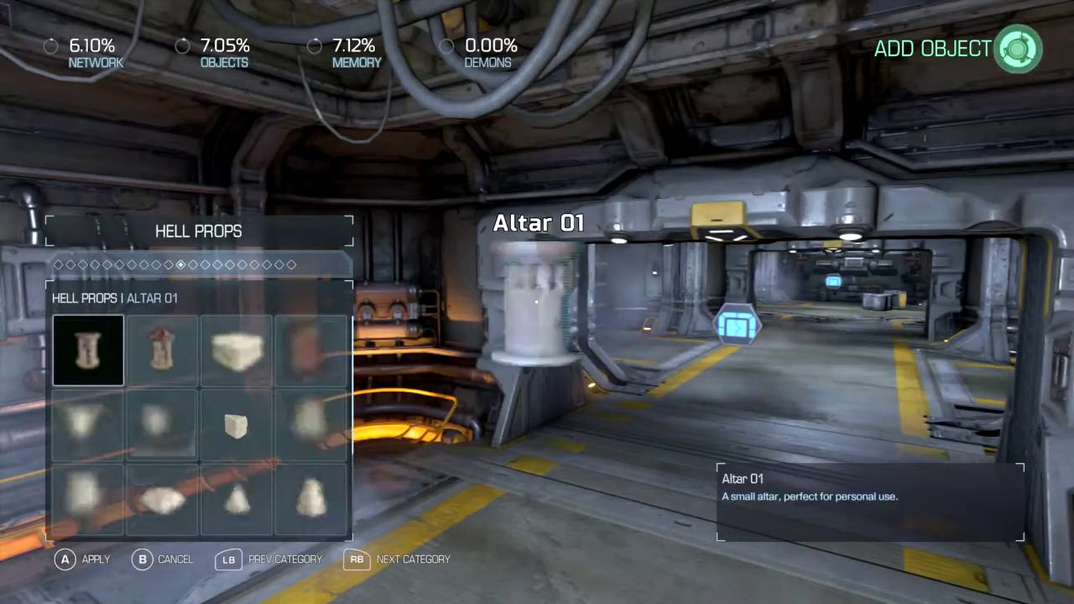
{"action": "key", "text": "RB"}
{"action": "key", "text": "RB"}
{"action": "key", "text": "RB"}
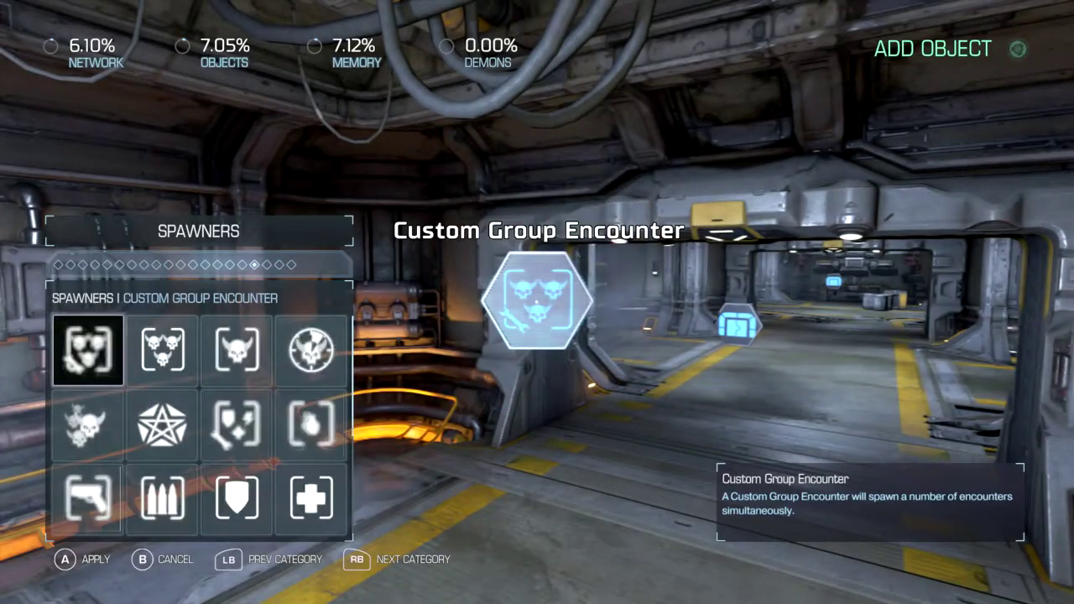
{"action": "key", "text": "a"}
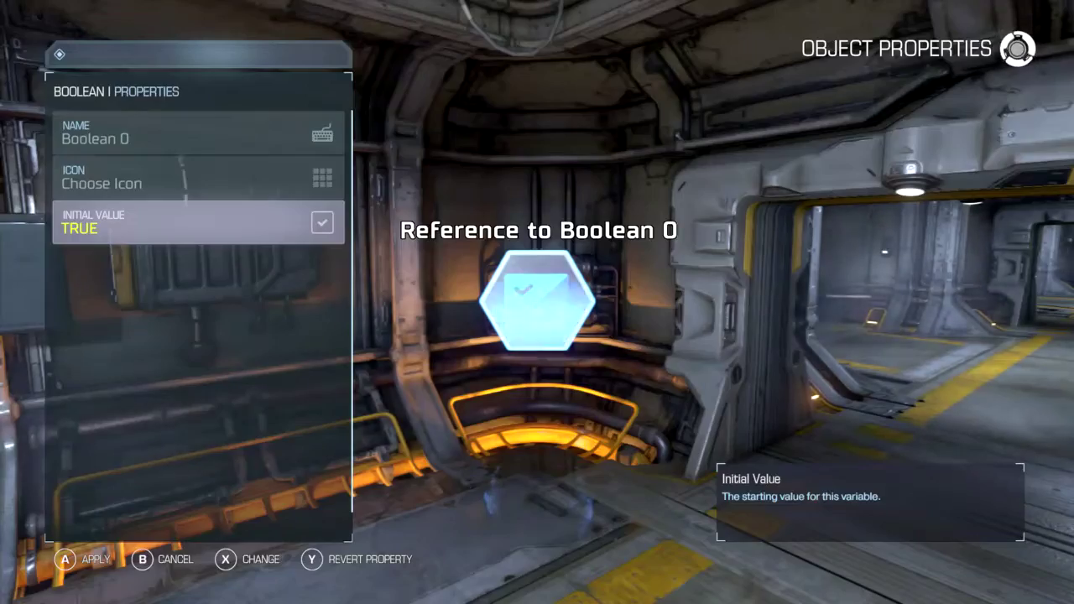
{"action": "key", "text": "b"}
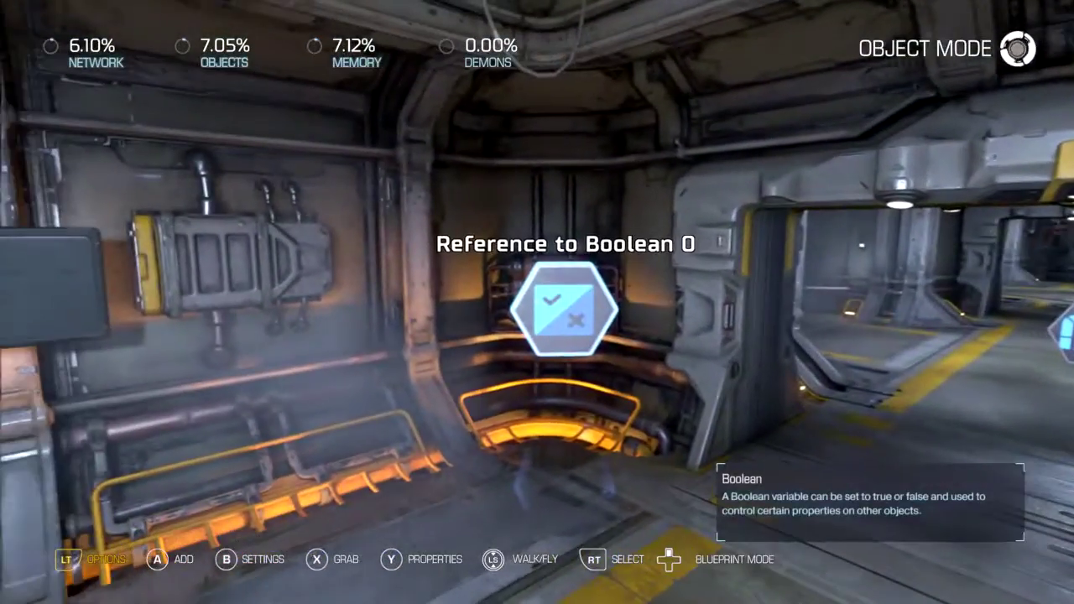
{"action": "key", "text": "x"}
{"action": "key", "text": "a"}
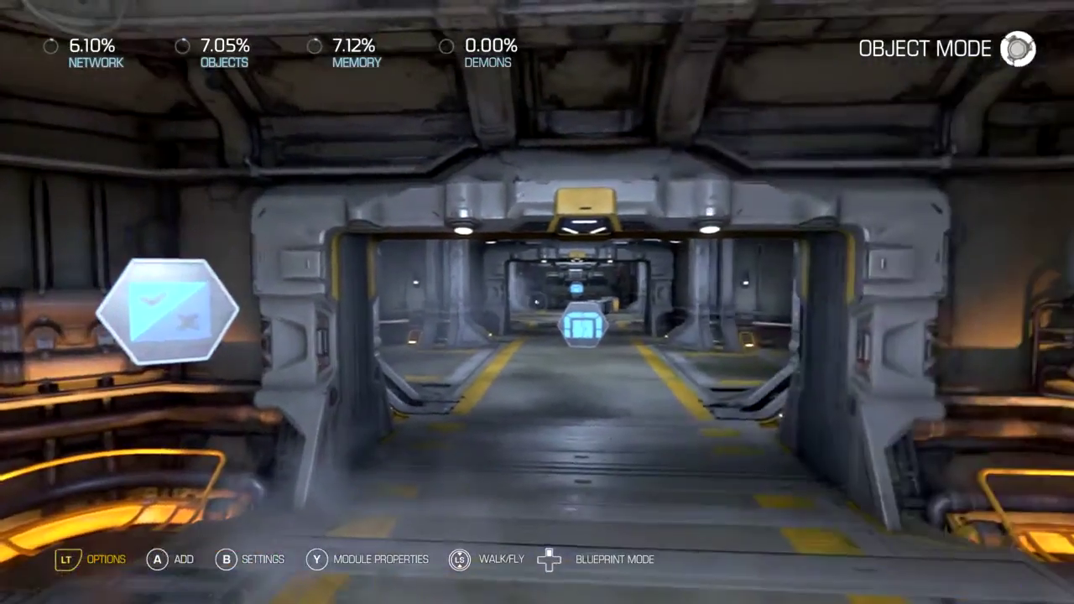
{"action": "key", "text": "y"}
{"action": "key", "text": "Down"}
{"action": "key", "text": "Down"}
{"action": "key", "text": "b"}
{"action": "key", "text": "a"}
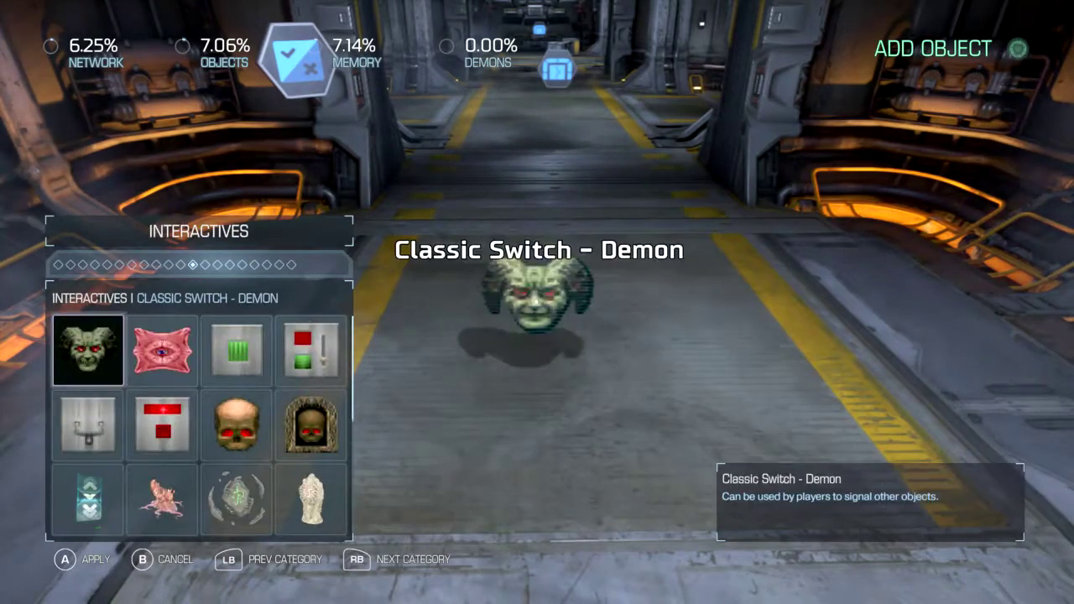
{"action": "key", "text": "b"}
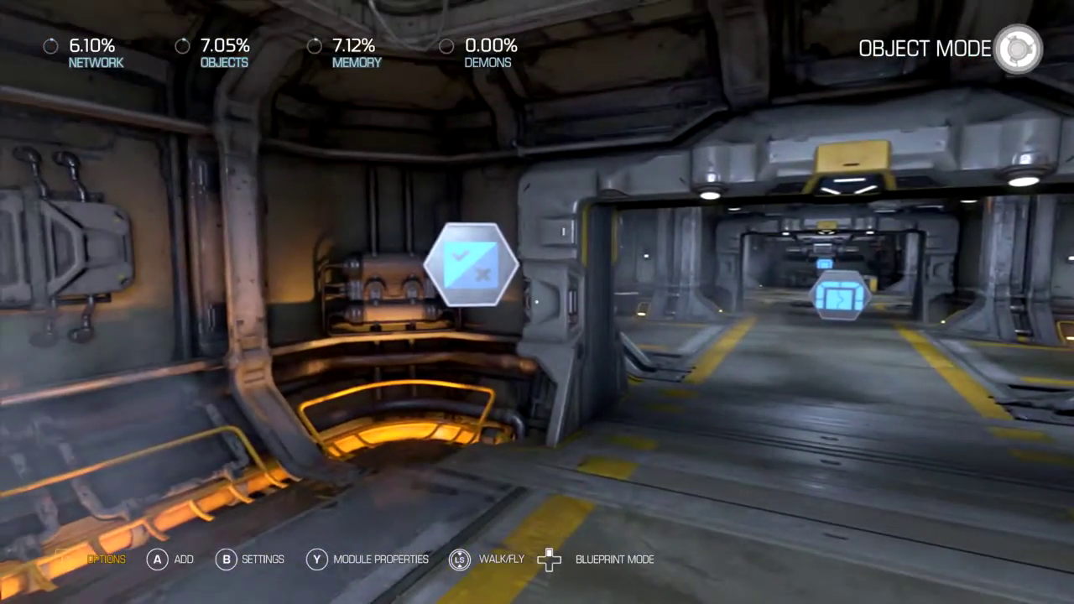
Step: Link the Boolean's true test result to Open Always and its false result to Lock on the Four Way door module
{"action": "key", "text": "a"}
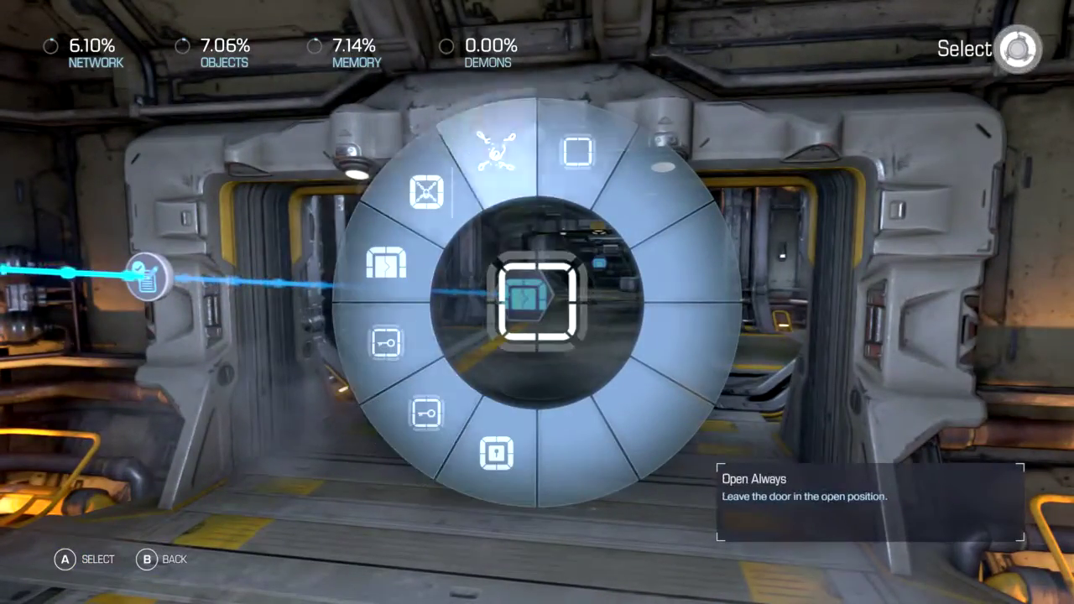
{"action": "key", "text": "a"}
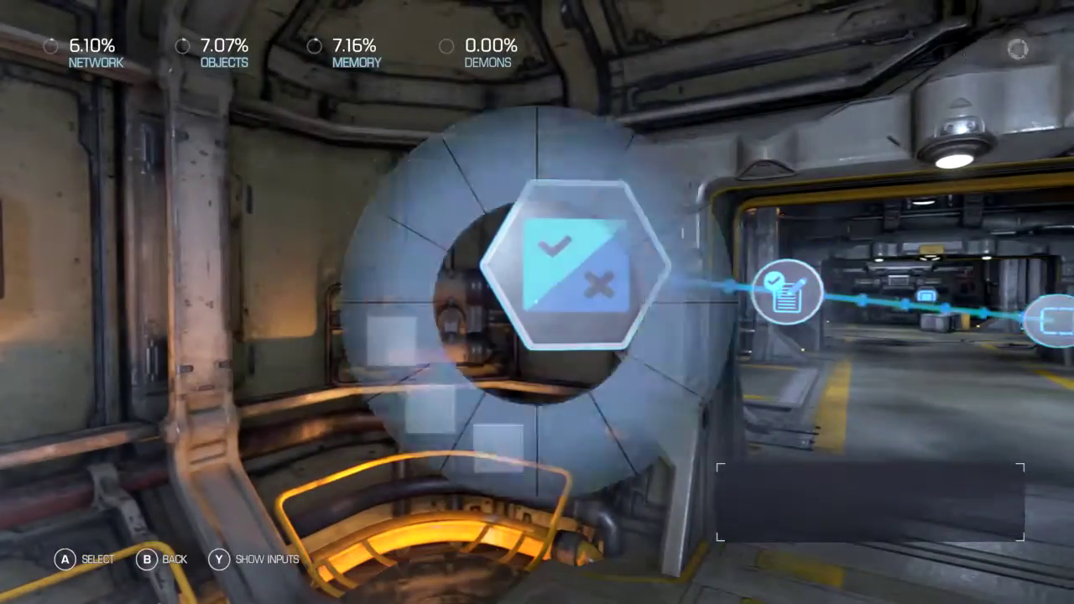
{"action": "key", "text": "a"}
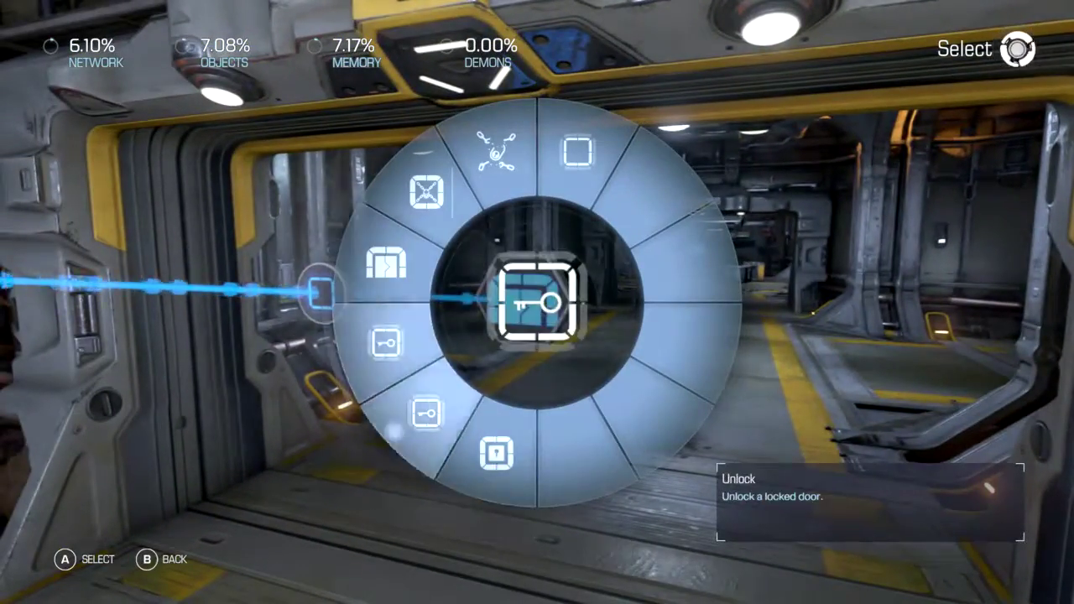
{"action": "key", "text": "a"}
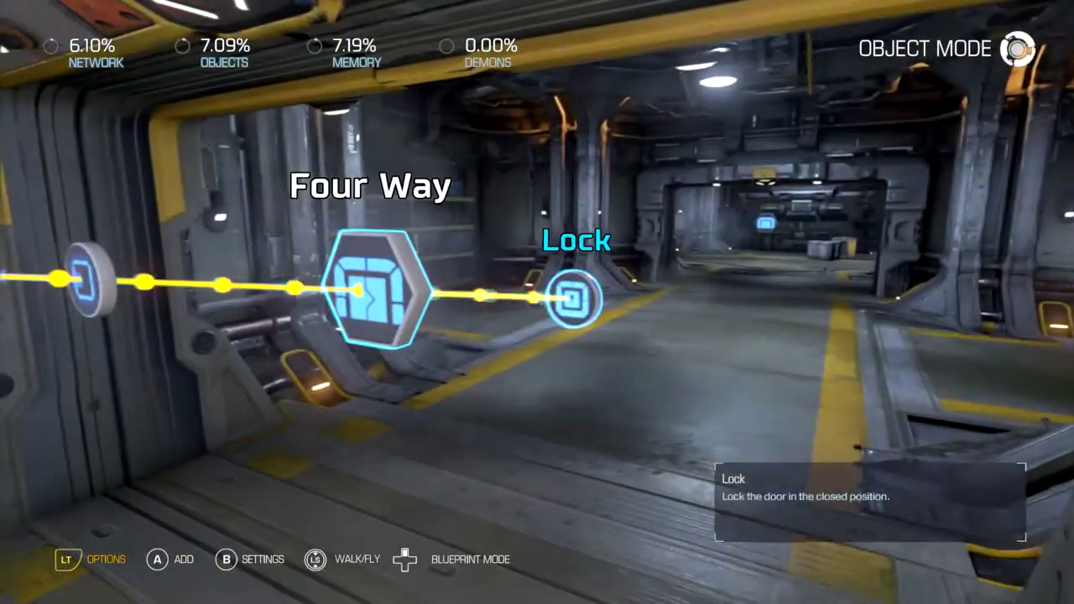
{"action": "key", "text": "x"}
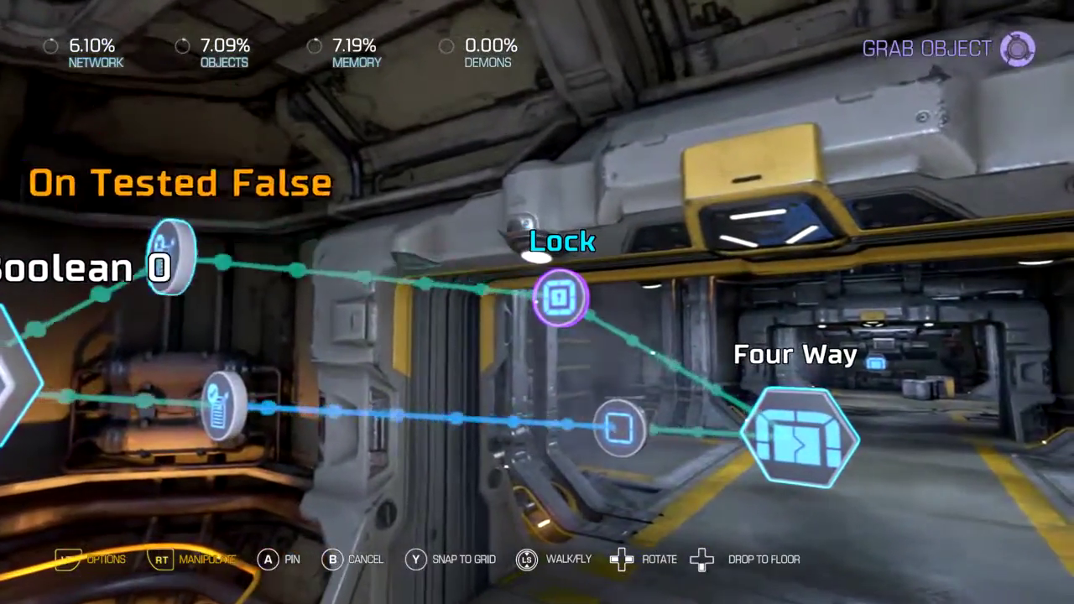
{"action": "key", "text": "a"}
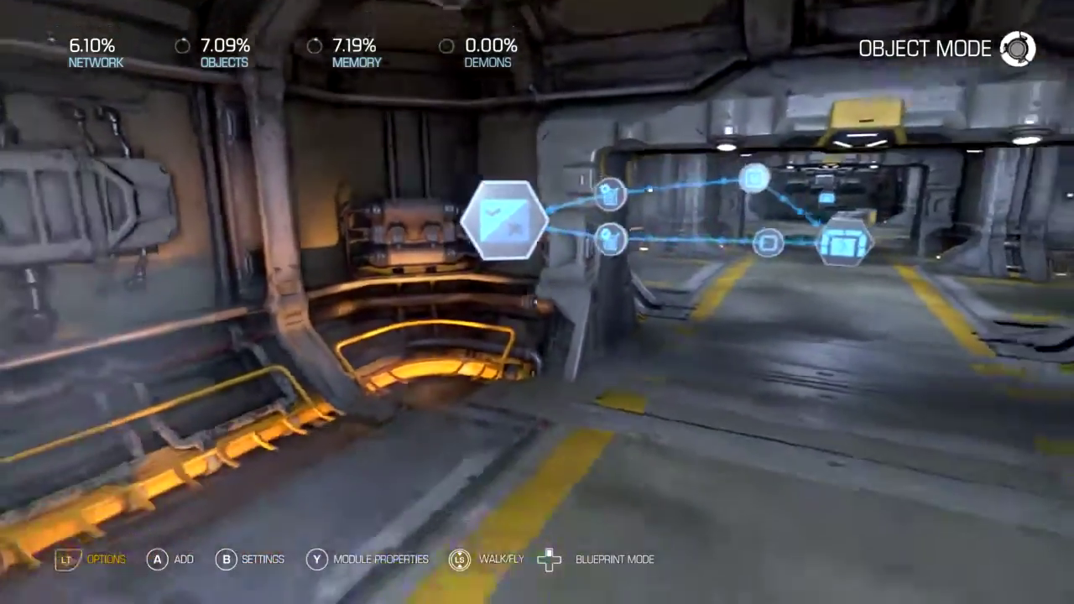
Step: Place a control console in front of the doorway and link its On Used output to the Boolean's Test and Set True inputs
{"action": "key", "text": "a"}
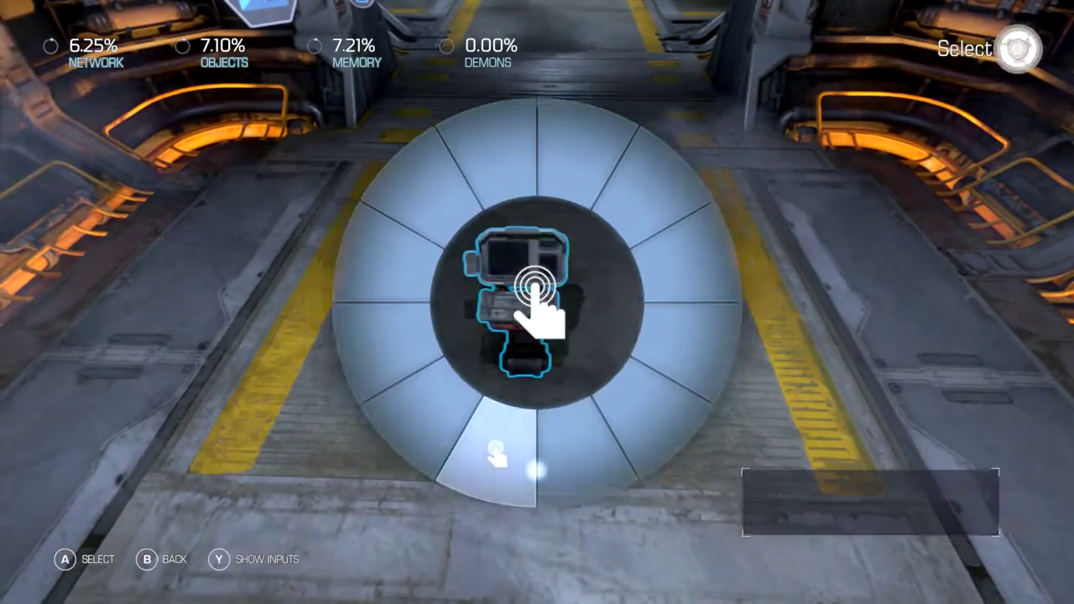
{"action": "key", "text": "Return"}
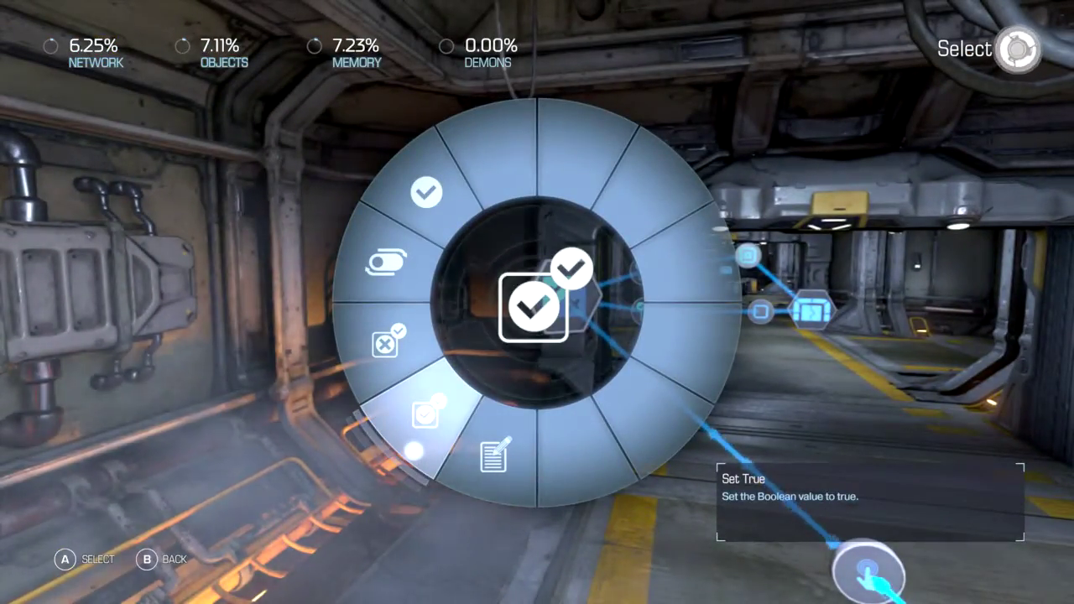
{"action": "key", "text": "Return"}
{"action": "key", "text": "Return"}
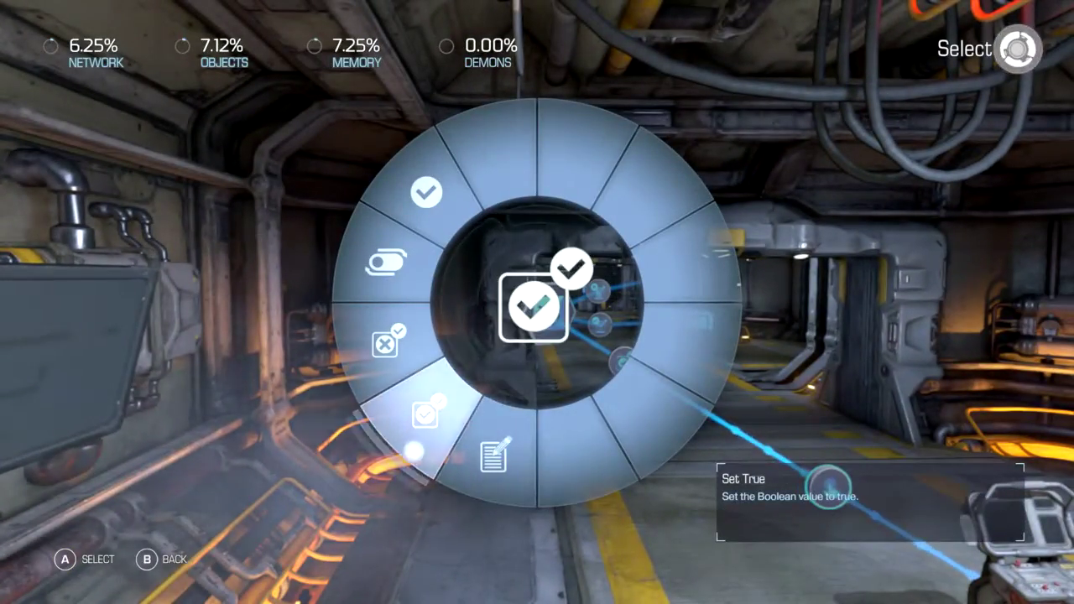
{"action": "key", "text": "Return"}
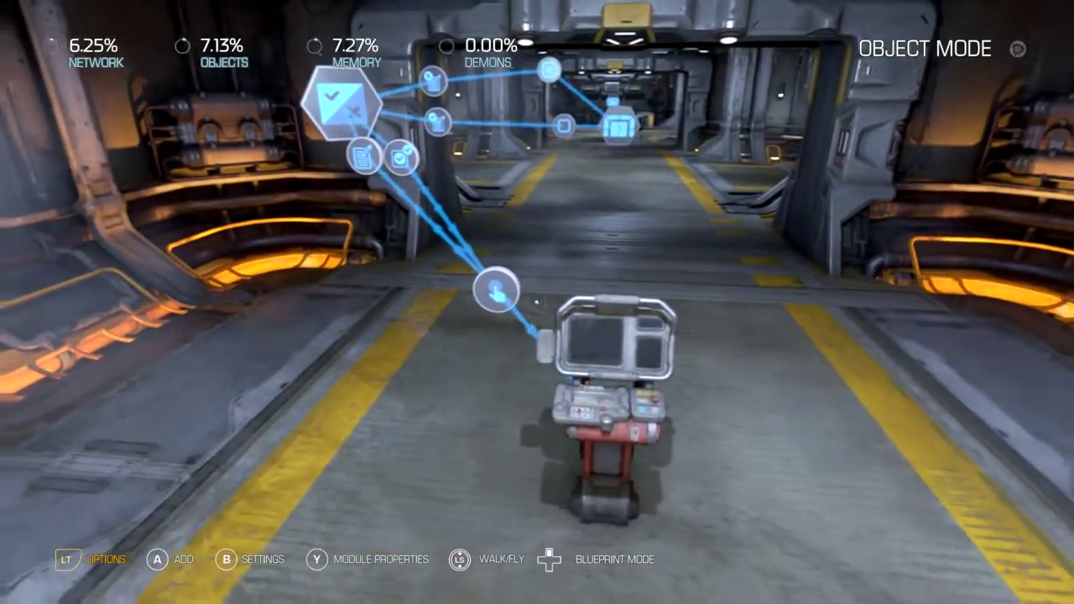
Step: Link the console's On Used output to the Add input of a new Count object placed near the doorway
{"action": "key", "text": "a"}
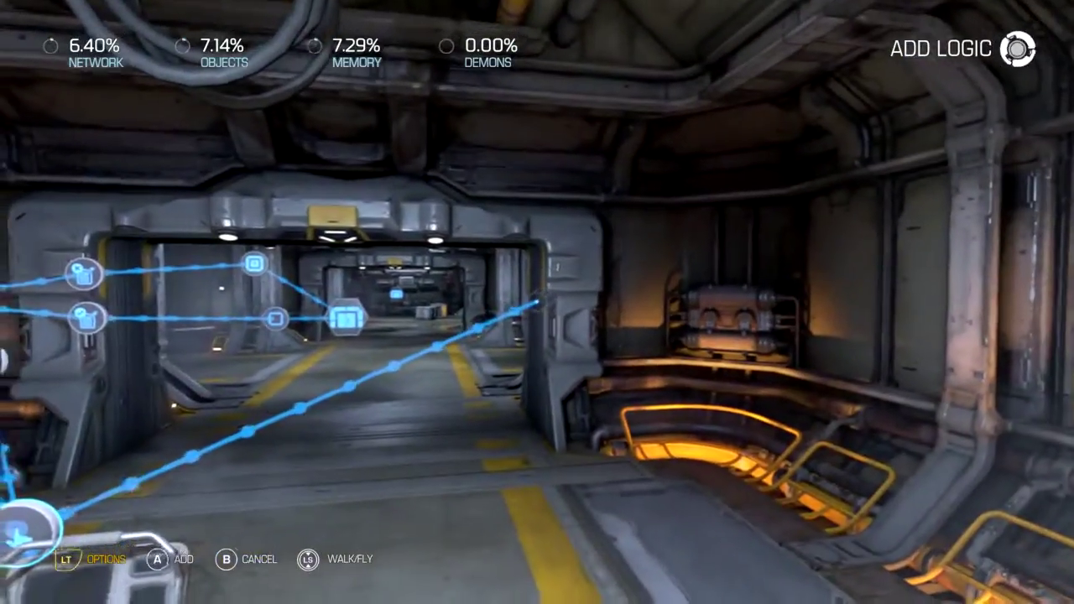
{"action": "key", "text": "a"}
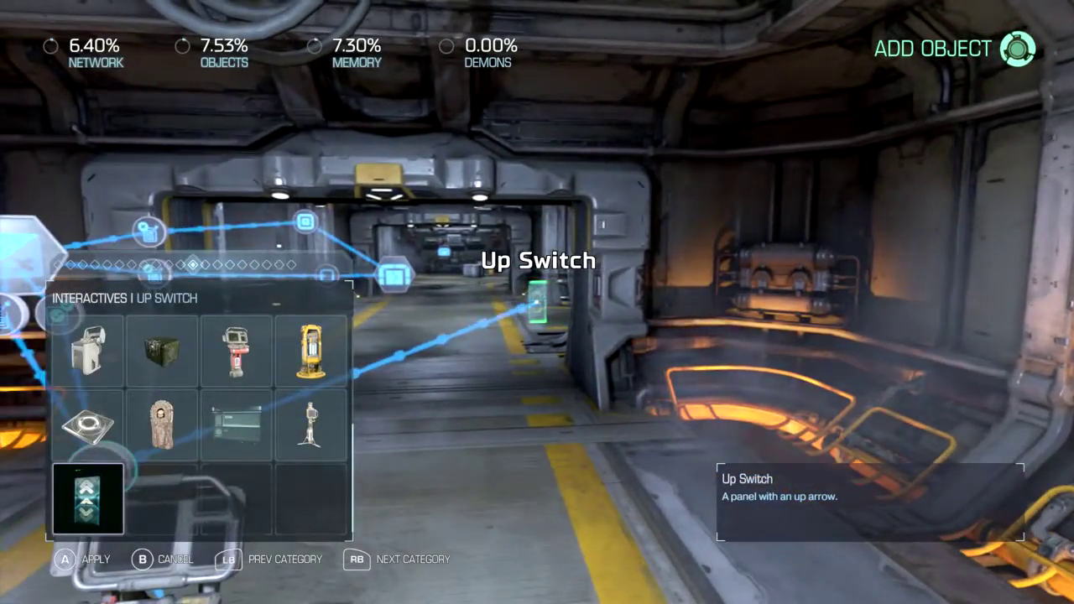
{"action": "key", "text": "LB"}
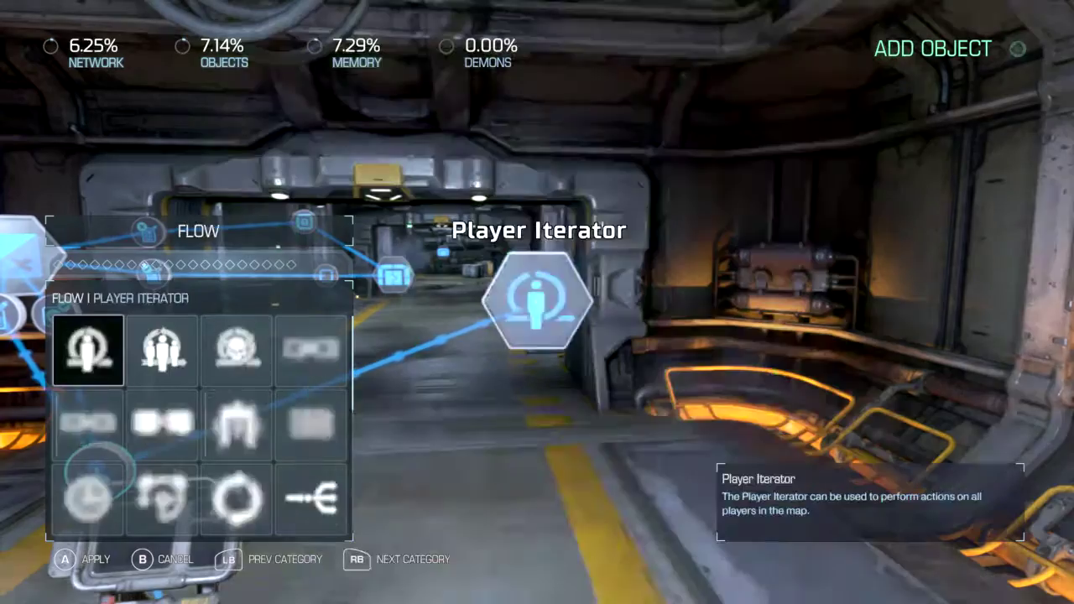
{"action": "key", "text": "Return"}
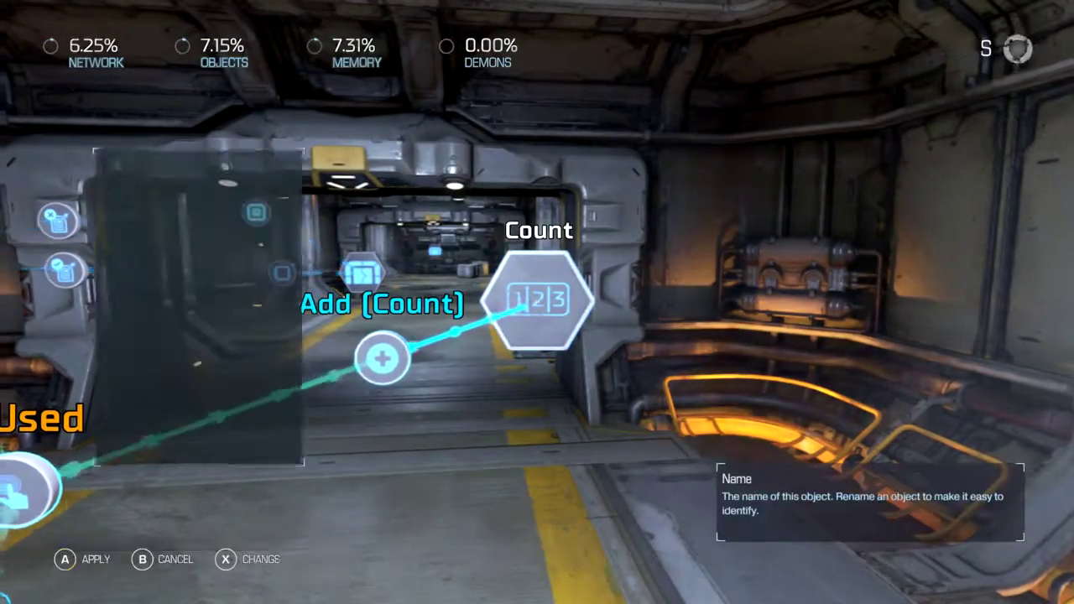
Step: Set the counter's Max Count to 2 and Reset On Count to True
{"action": "key", "text": "Left"}
{"action": "key", "text": "Down"}
{"action": "key", "text": "x"}
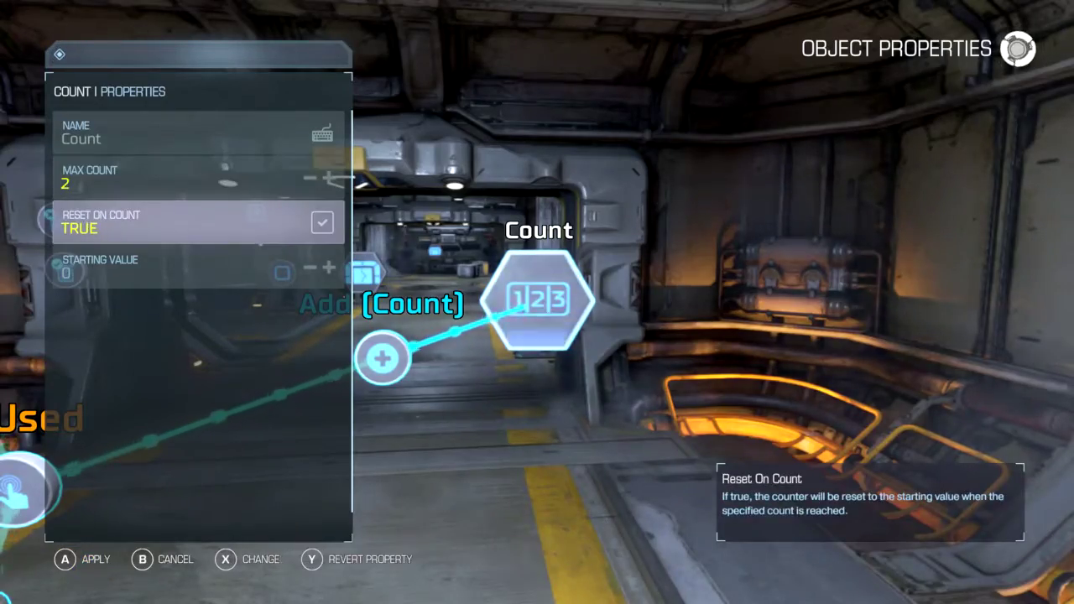
{"action": "key", "text": "a"}
Step: Link the counter's count-reached output to an input of the Boolean variable
{"action": "key", "text": "RT"}
{"action": "key", "text": "Return"}
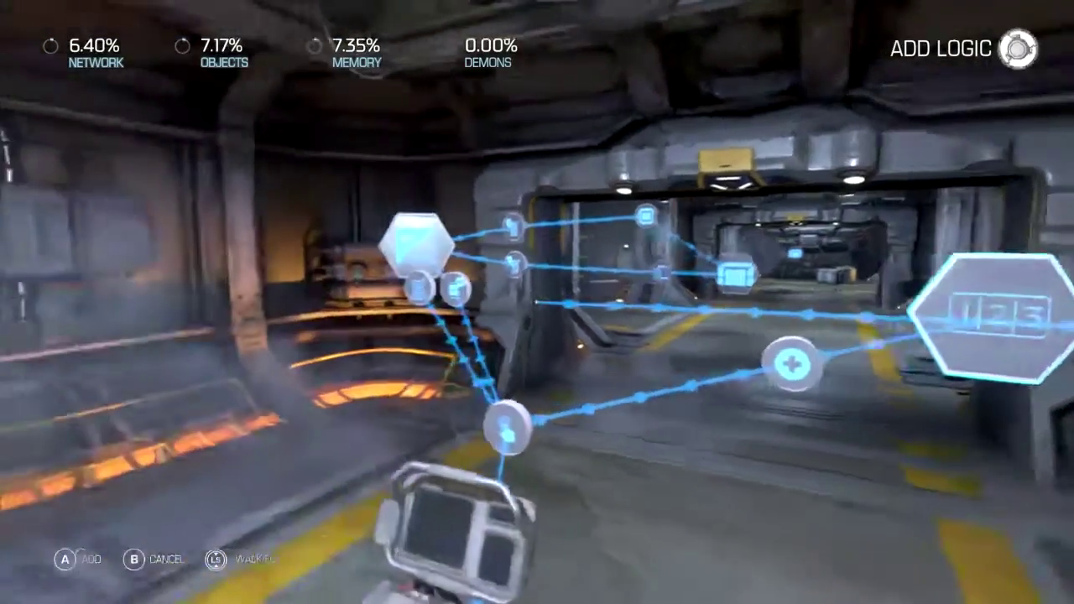
{"action": "key", "text": "a"}
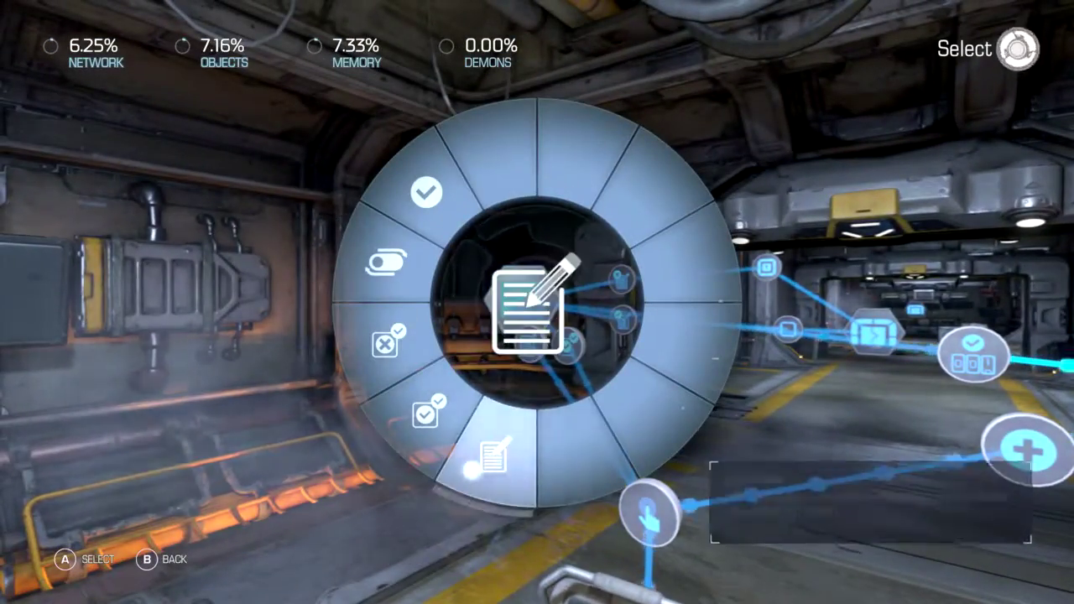
{"action": "key", "text": "a"}
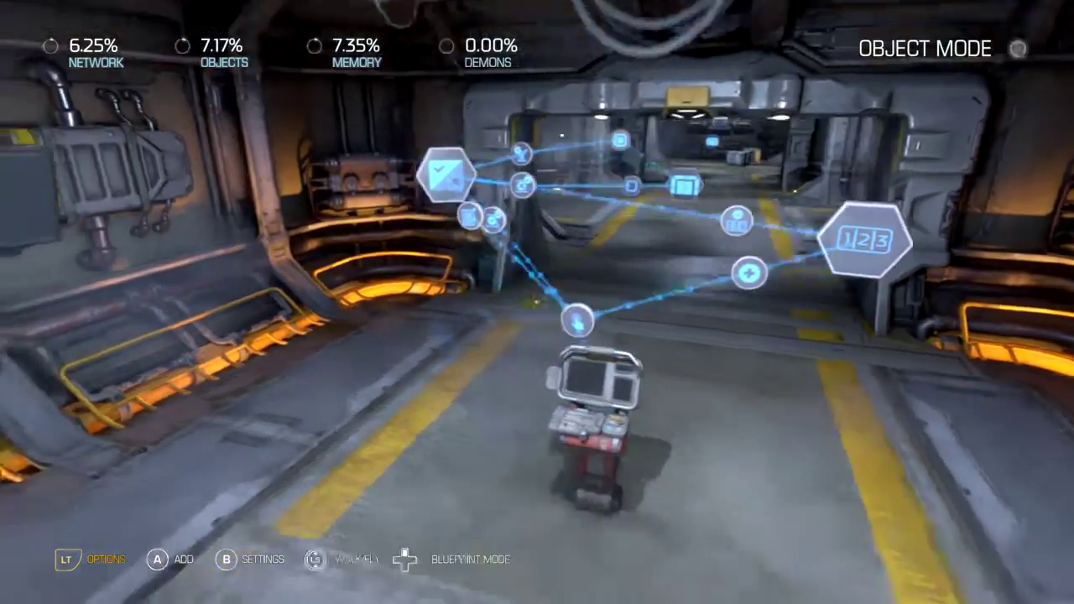
Step: Playtest the map and operate the console once to check how the door reacts
{"action": "key", "text": "a"}
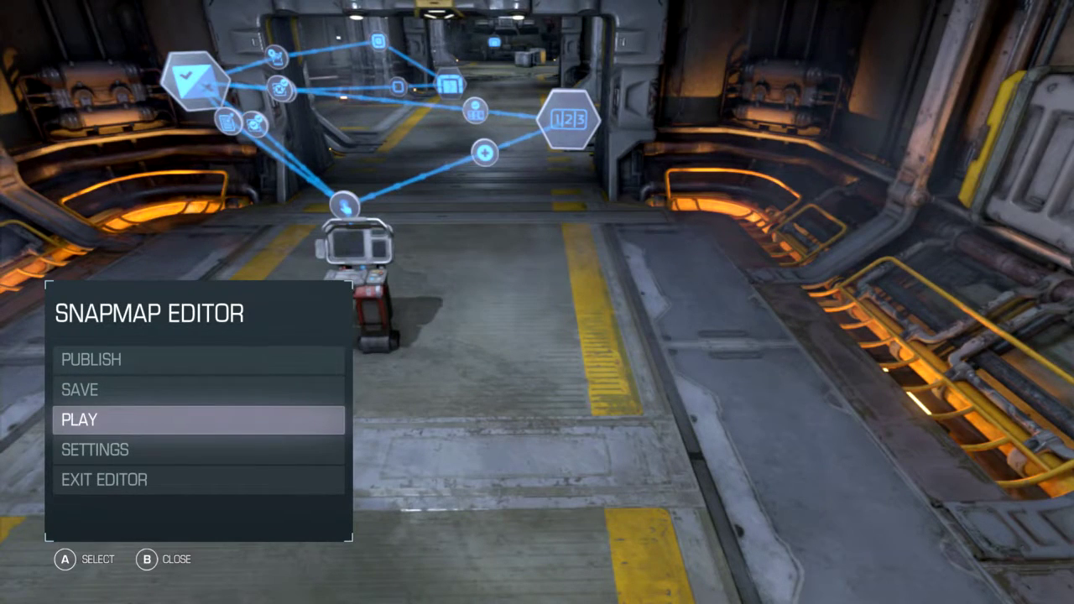
{"action": "key", "text": "Return"}
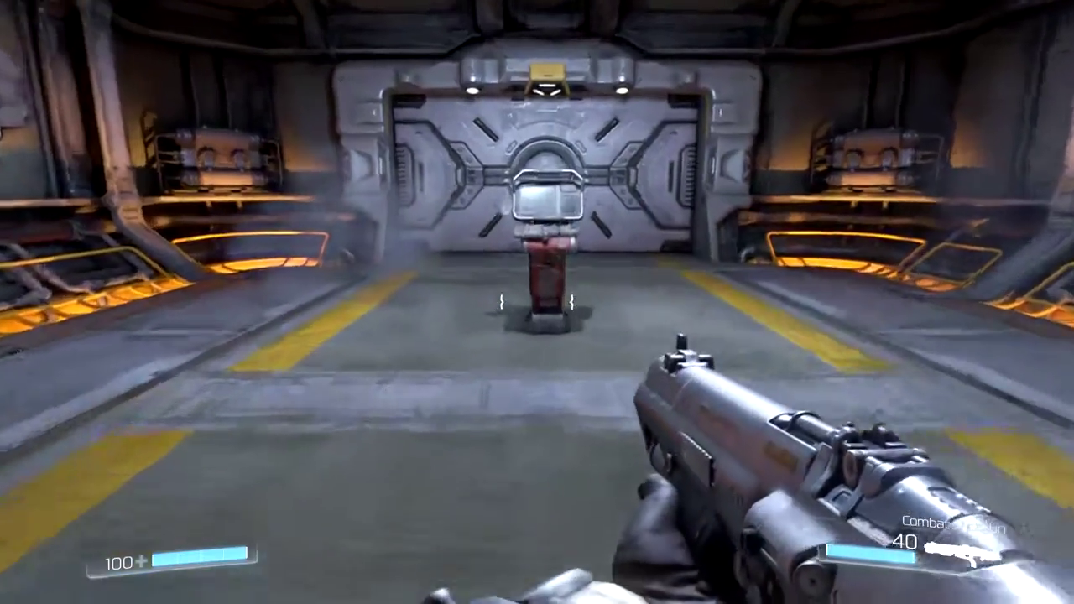
{"action": "key", "text": "w"}
{"action": "key", "text": "e"}
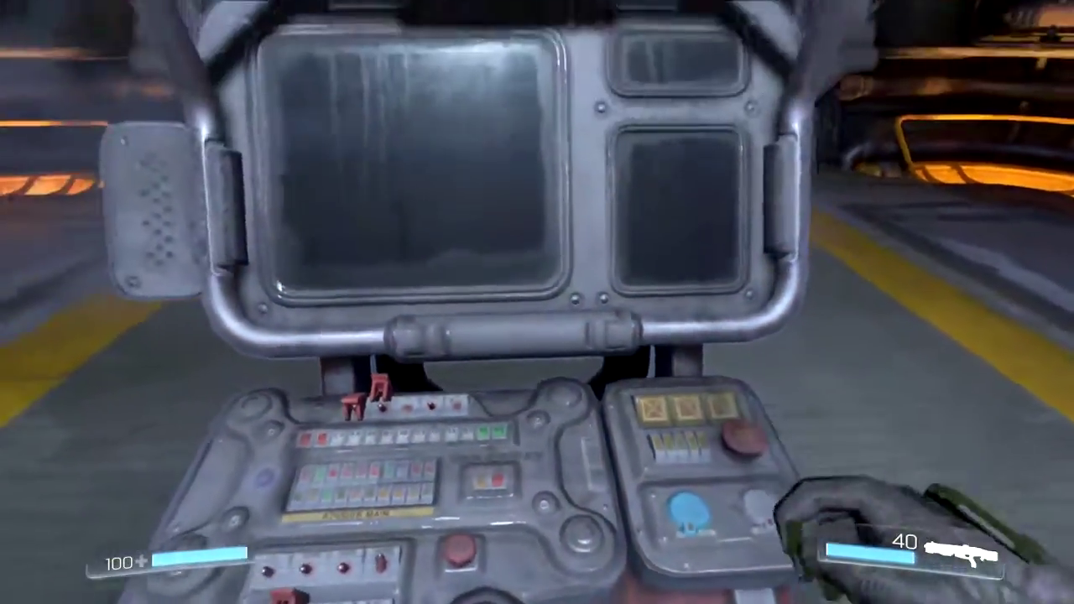
{"action": "key", "text": "s"}
{"action": "key", "text": "d"}
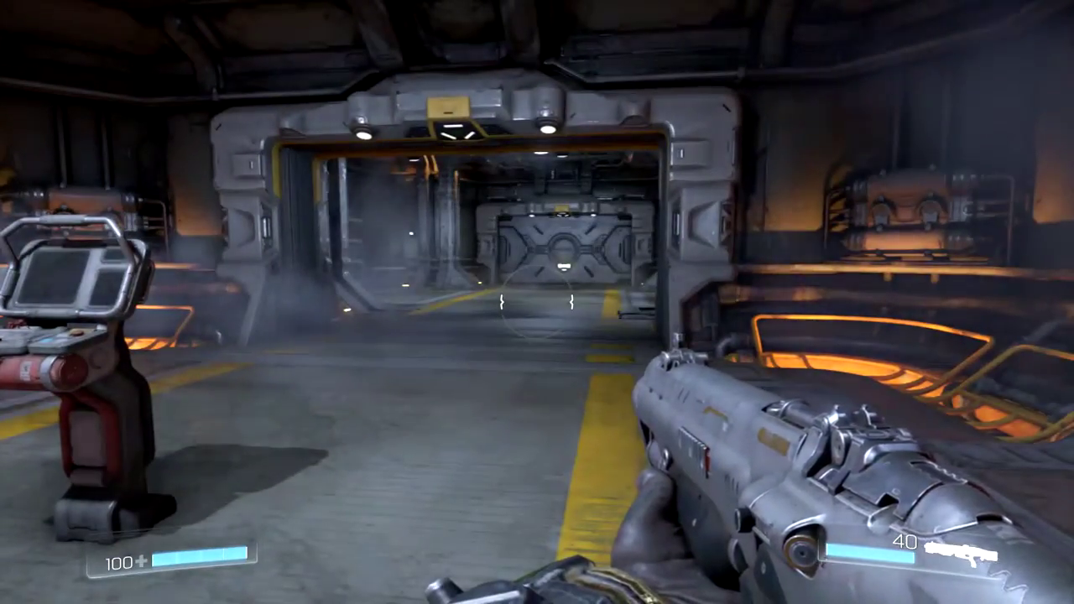
Step: Operate the console two more times to check the door's response, and return to the SnapMap editor
{"action": "key", "text": "a"}
{"action": "key", "text": "w"}
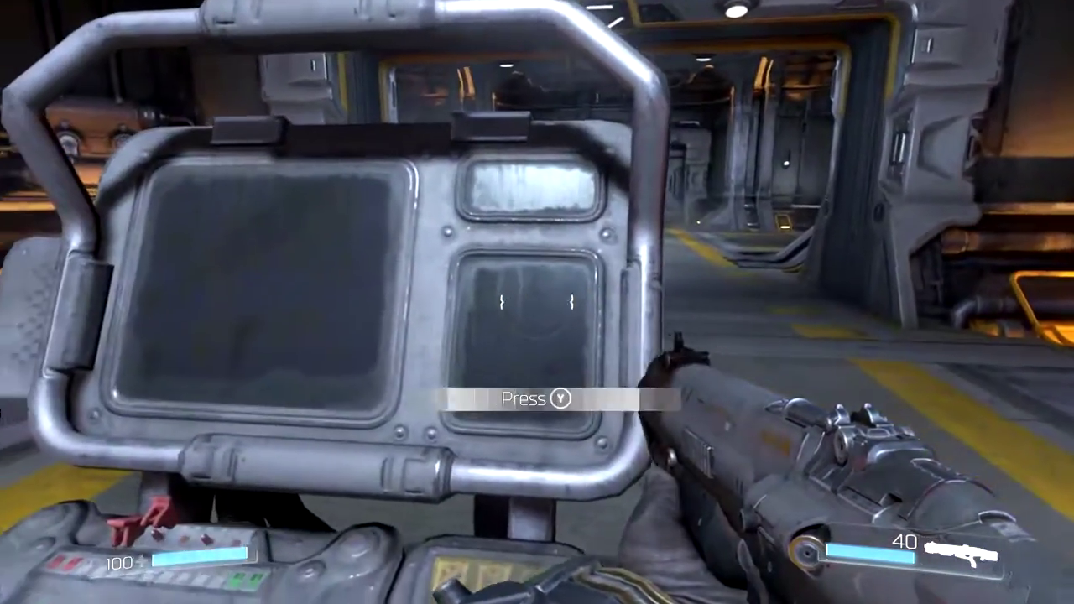
{"action": "key", "text": "e"}
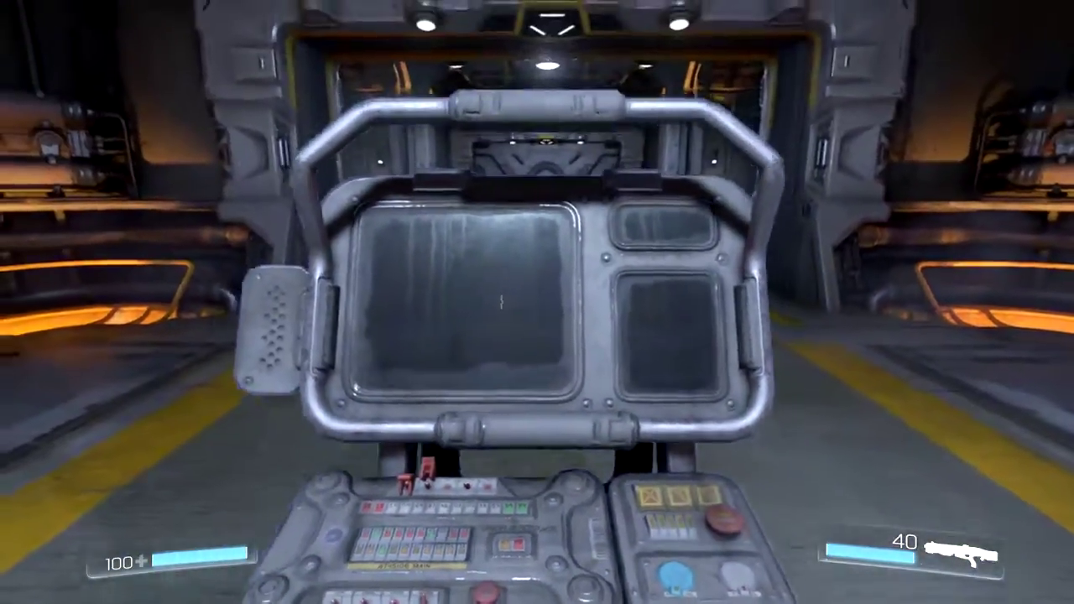
{"action": "key", "text": "s"}
{"action": "key", "text": "d"}
{"action": "key", "text": "a"}
{"action": "key", "text": "w"}
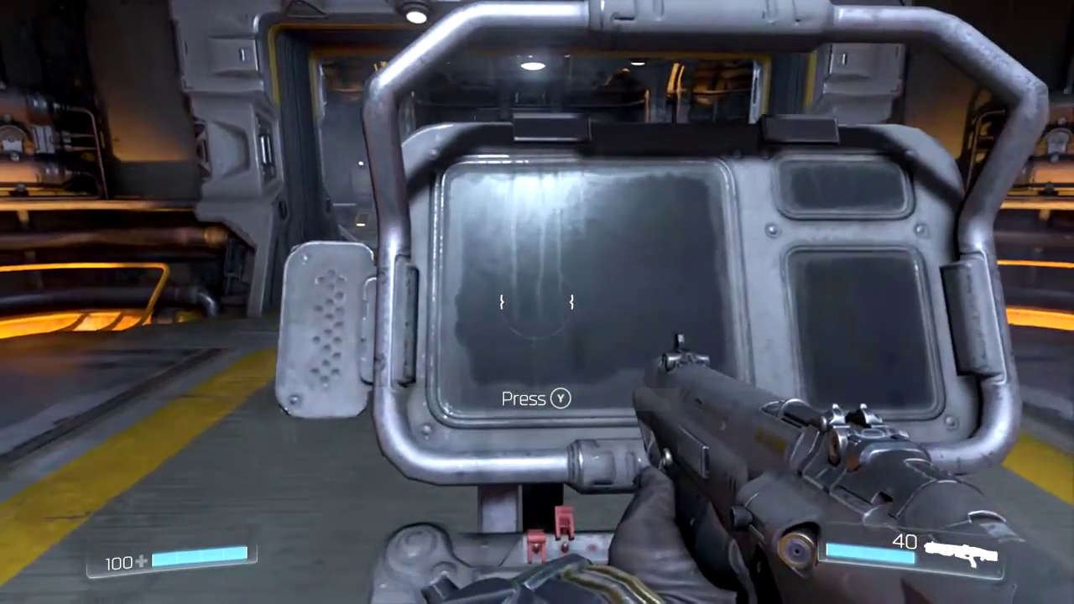
{"action": "key", "text": "e"}
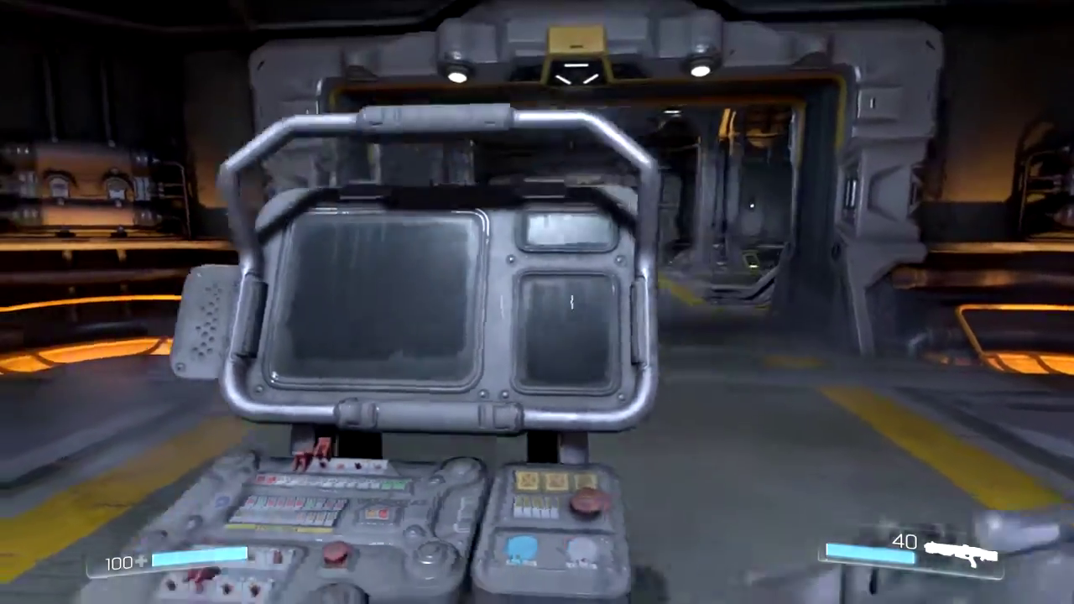
{"action": "key", "text": "Escape"}
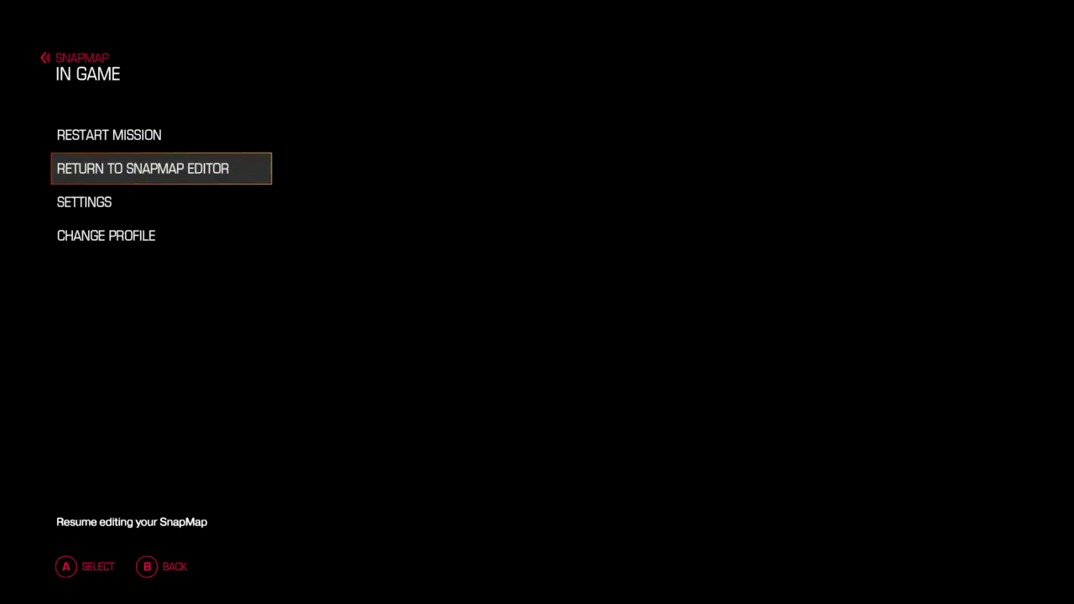
{"action": "key", "text": "Return"}
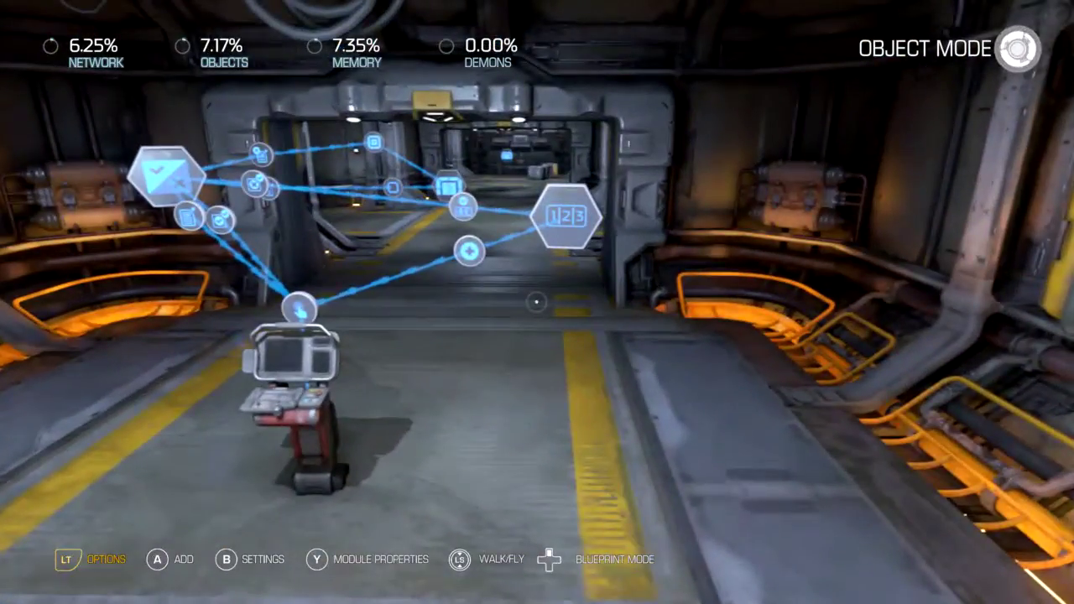
Step: Review the properties of the counter's Add input and of the counter itself, leaving their values as they are
{"action": "key", "text": "y"}
{"action": "key", "text": "b"}
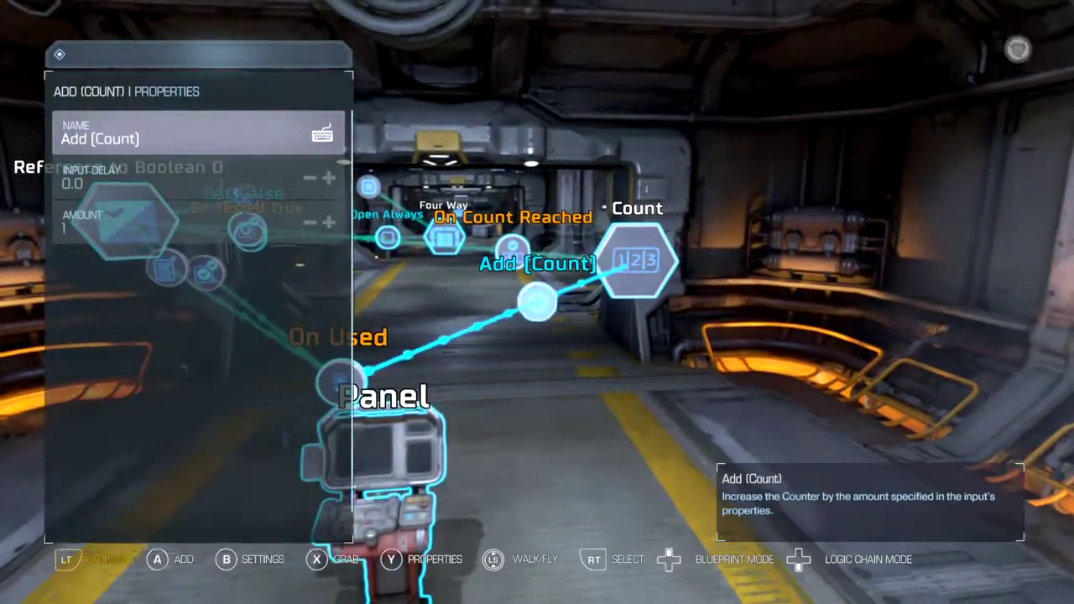
{"action": "key", "text": "y"}
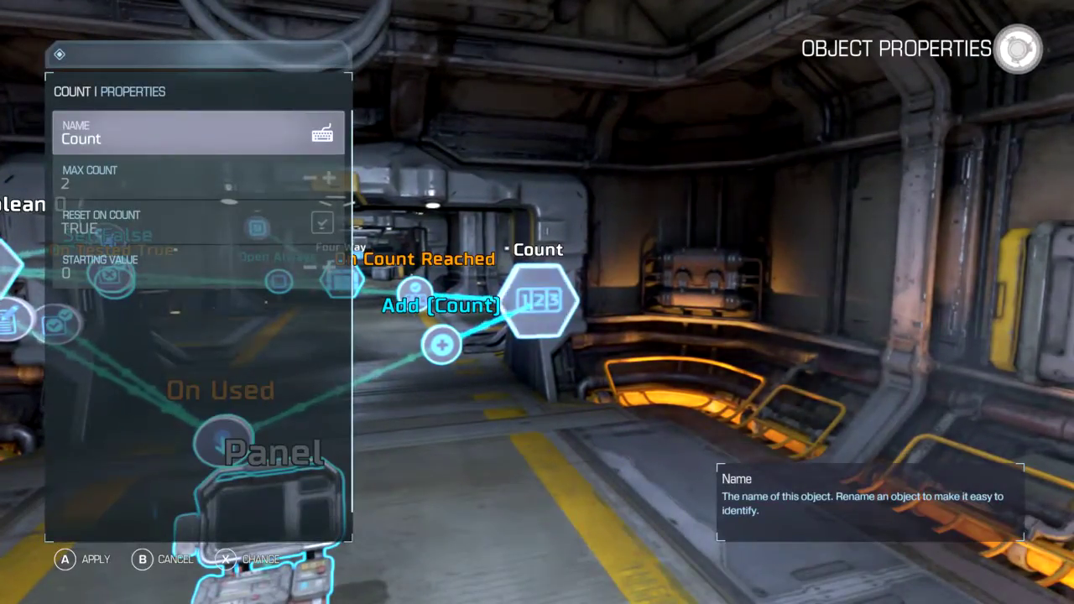
{"action": "key", "text": "b"}
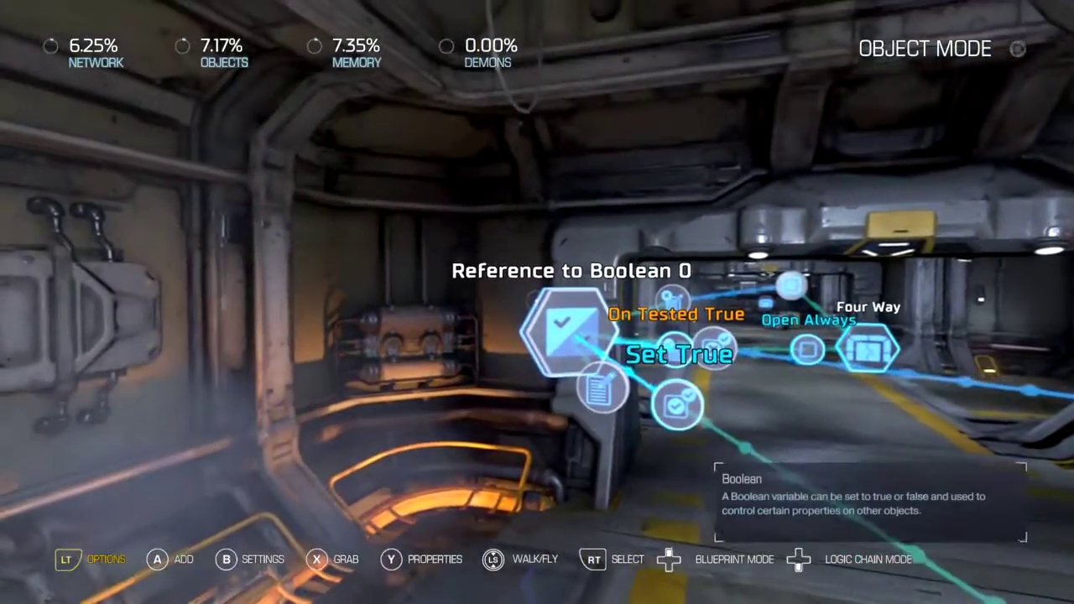
Step: Add an output to the Boolean variable and link it to the variable's own Test Boolean input
{"action": "key", "text": "a"}
{"action": "key", "text": "a"}
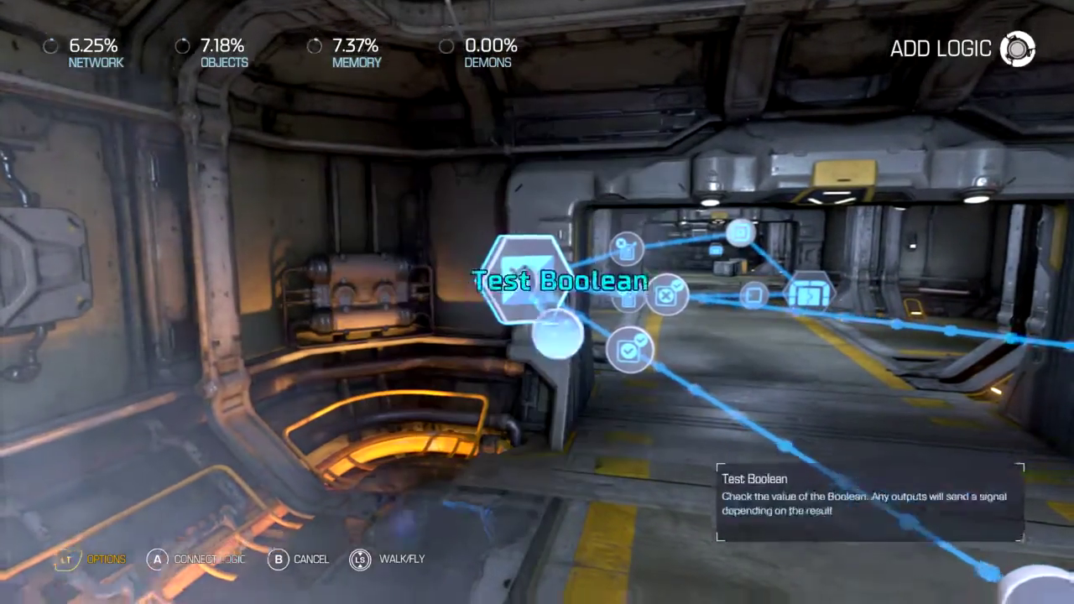
{"action": "key", "text": "a"}
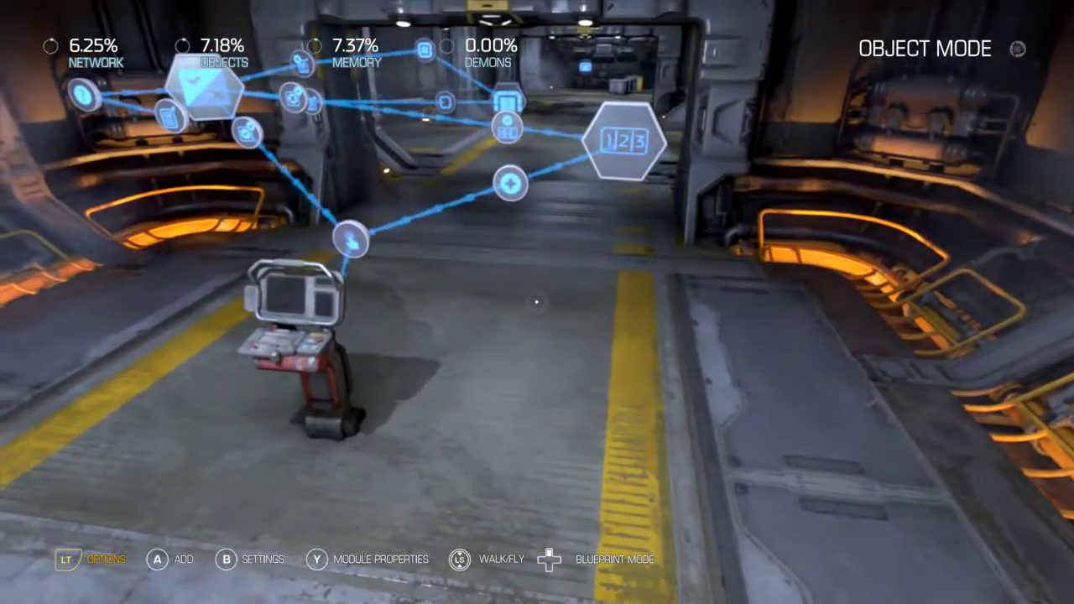
Step: Start a playtest of the map from the SnapMap editor
{"action": "key", "text": "Escape"}
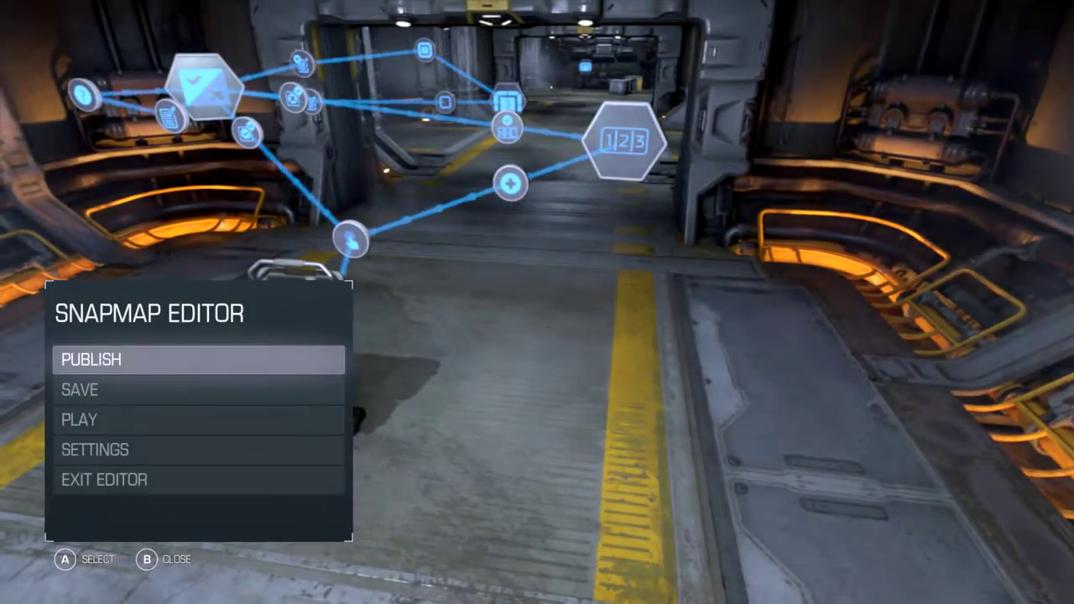
{"action": "key", "text": "Down"}
{"action": "key", "text": "Down"}
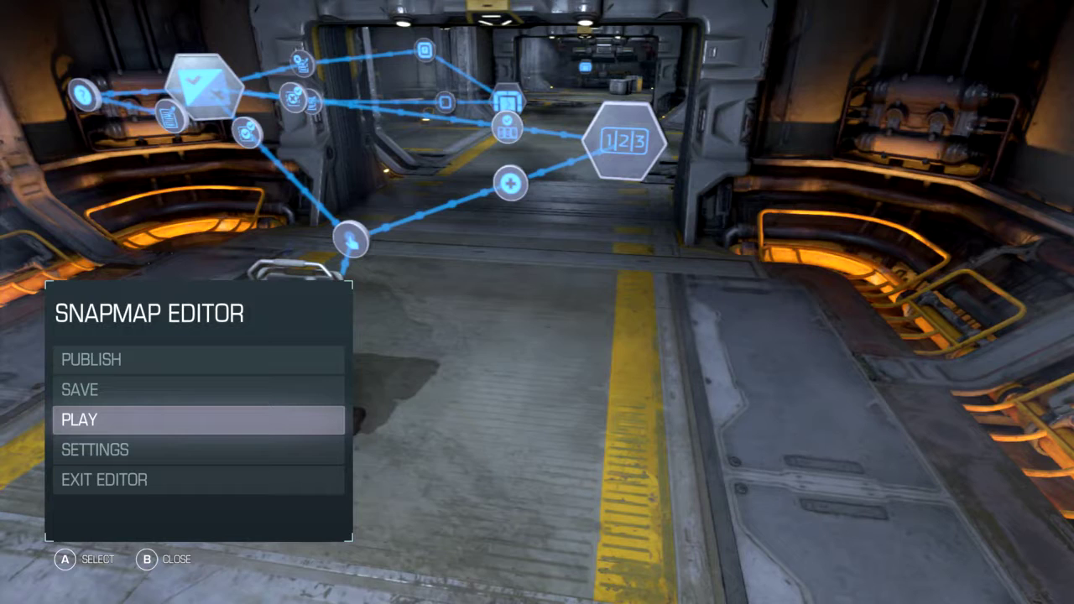
{"action": "key", "text": "Return"}
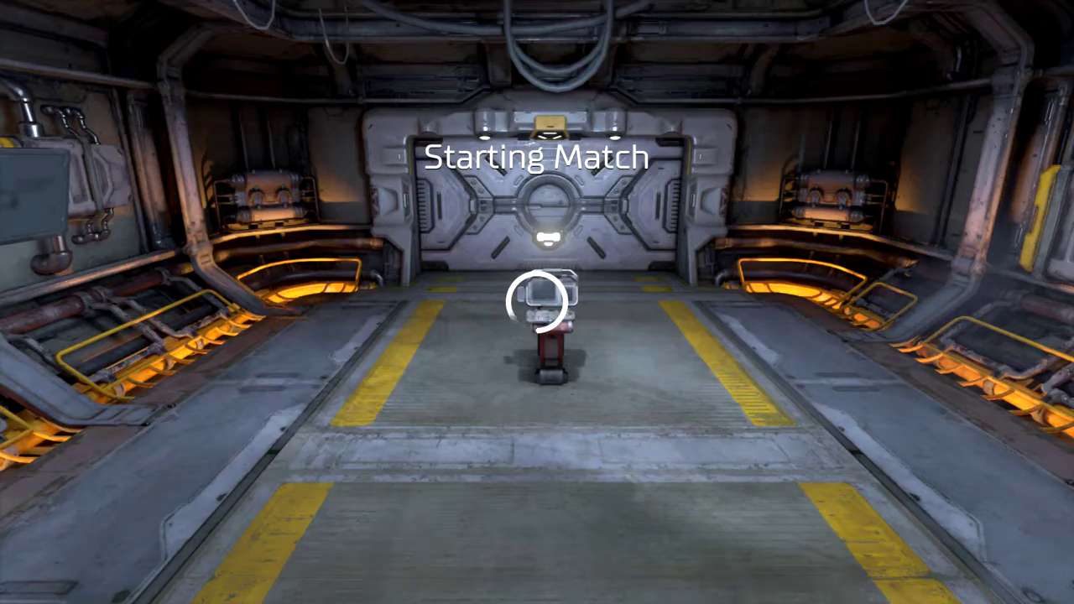
Step: Walk up to the console and operate it to check how the Four Way door reacts
{"action": "key", "text": "w"}
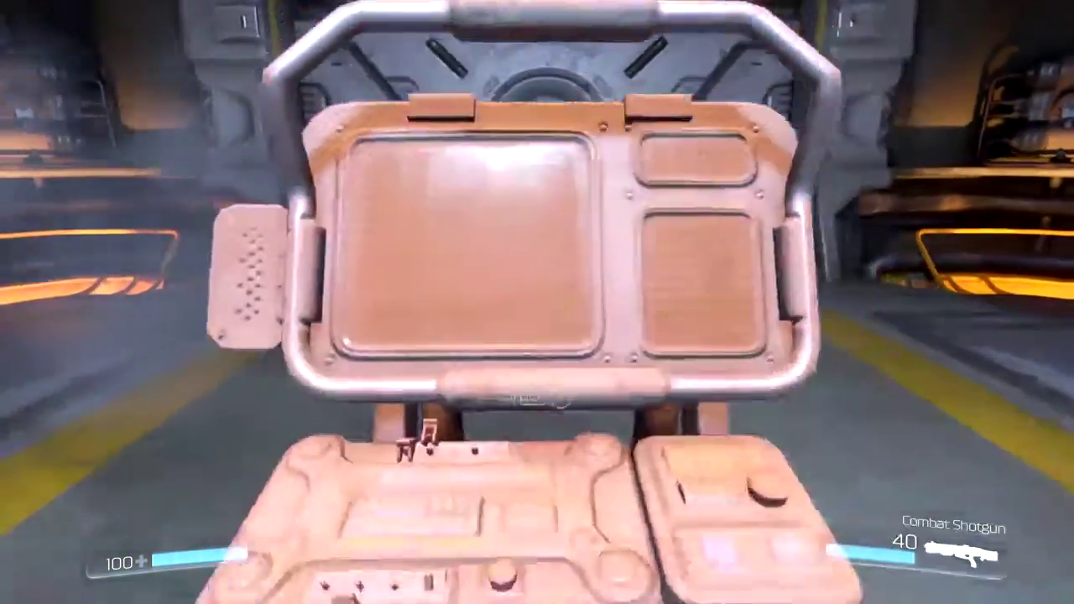
{"action": "key", "text": "s"}
{"action": "key", "text": "d"}
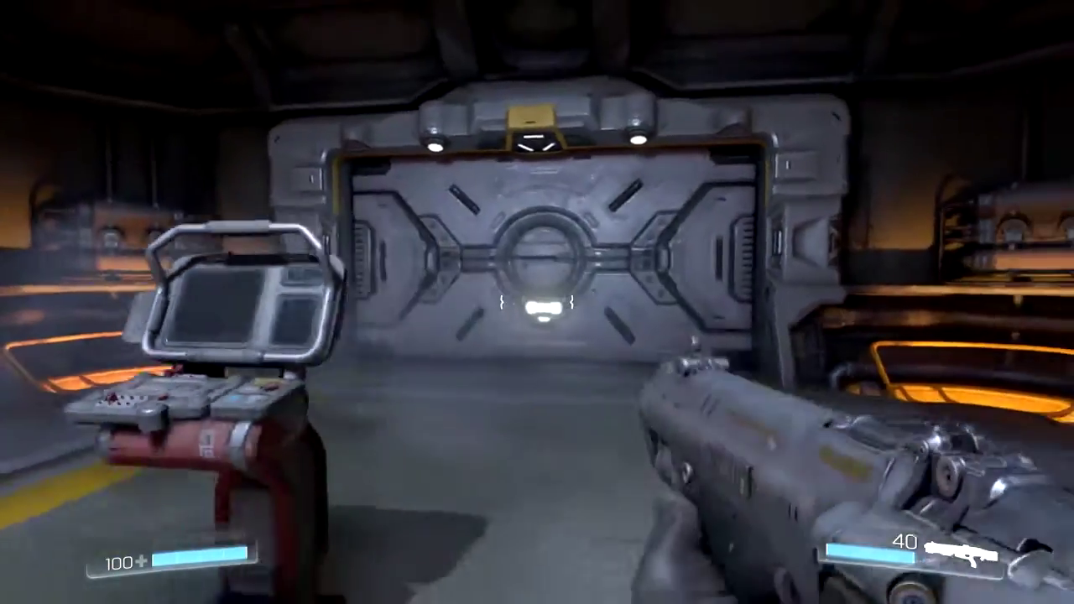
{"action": "key", "text": "w"}
{"action": "key", "text": "s"}
{"action": "key", "text": "a"}
{"action": "key", "text": "w"}
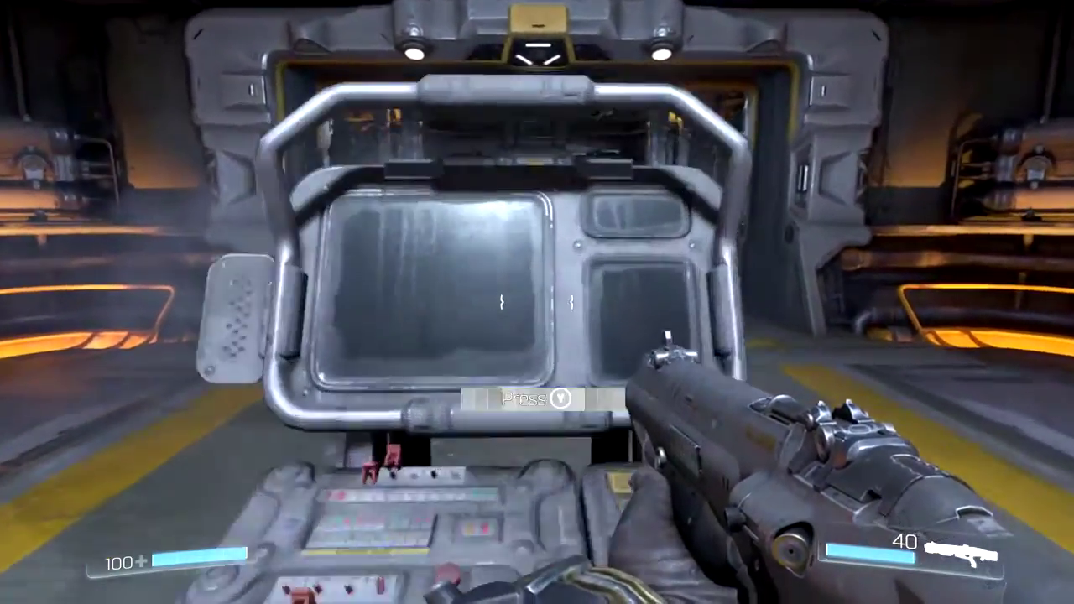